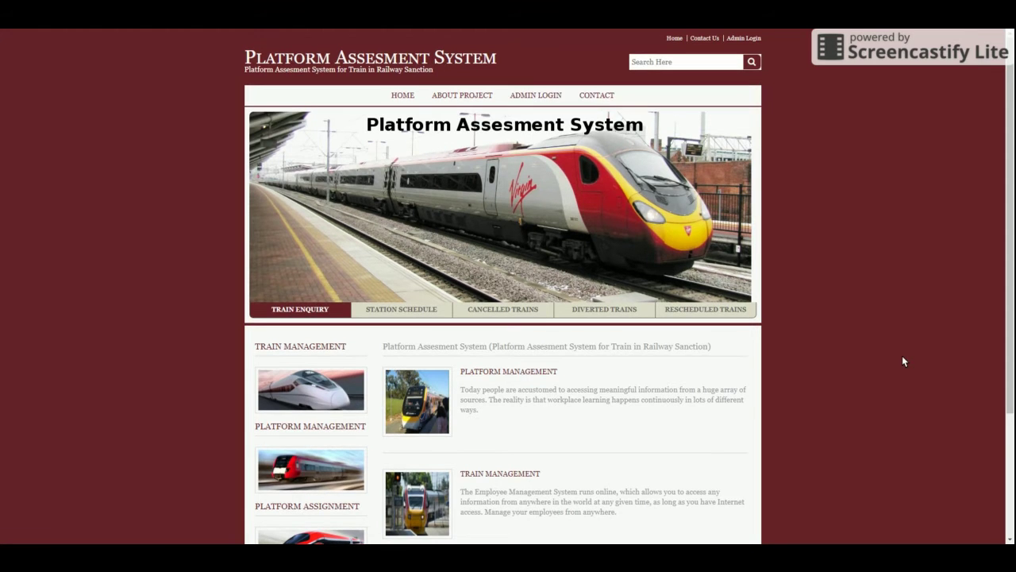
# Scroll the home page and briefly select the site title text.
pyautogui.scroll(-3, 903, 359)
pyautogui.scroll(3, 903, 359)
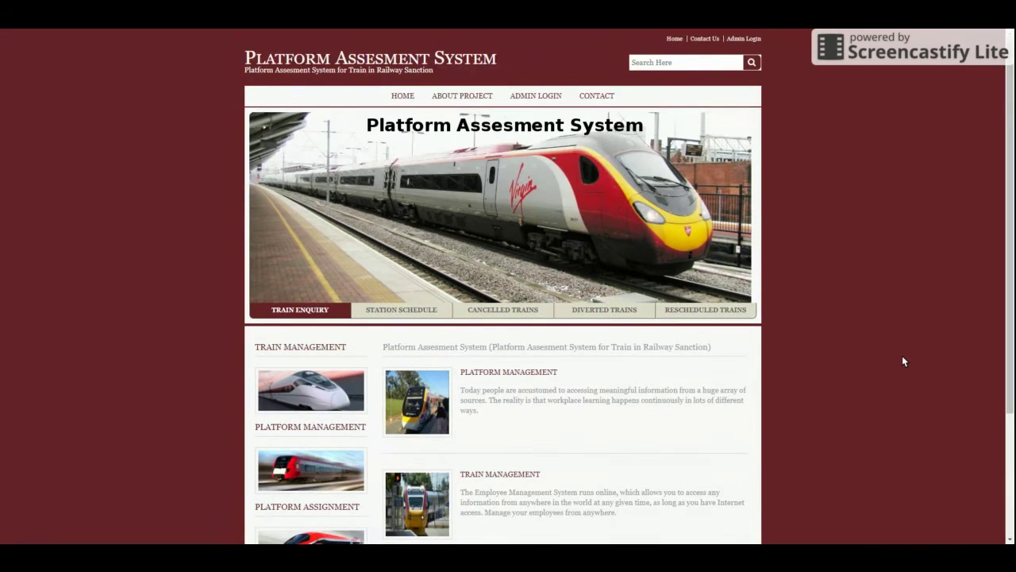
pyautogui.moveTo(243, 61); pyautogui.dragTo(517, 62)
pyautogui.click(512, 68)
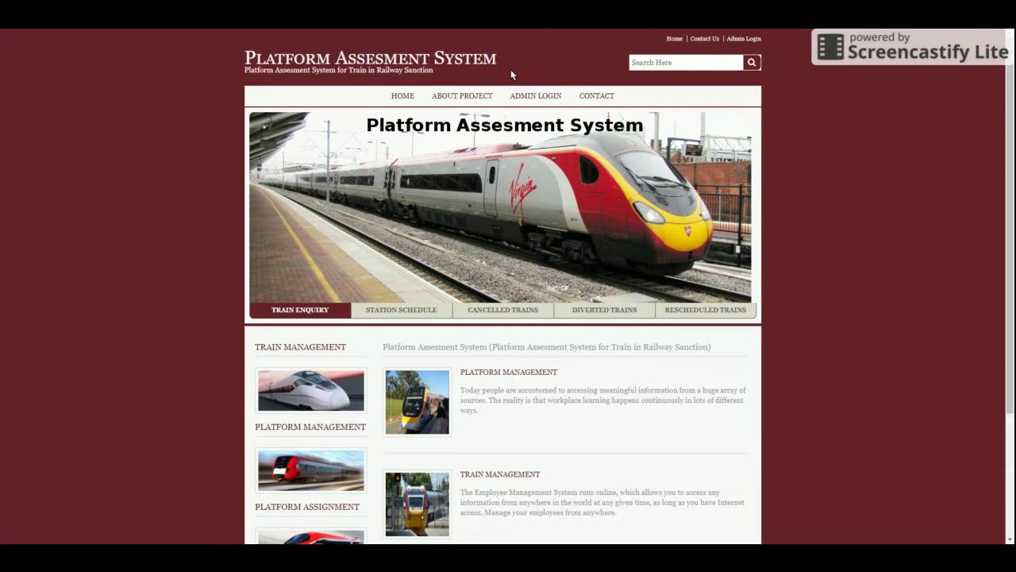
# Cycle the banner through Train Enquiry, Station Schedule, Cancelled, Diverted and Rescheduled Trains slides.
pyautogui.click(403, 311)
pyautogui.click(490, 310)
pyautogui.click(604, 309)
pyautogui.click(658, 315)
pyautogui.click(588, 311)
pyautogui.click(503, 309)
pyautogui.click(370, 310)
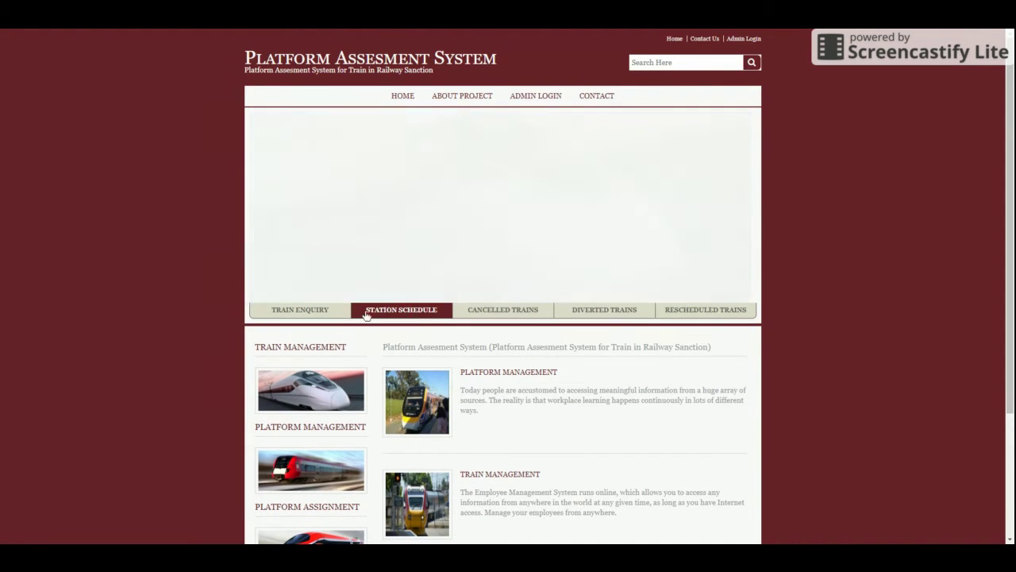
pyautogui.click(308, 312)
pyautogui.click(431, 312)
pyautogui.click(519, 314)
pyautogui.click(604, 310)
pyautogui.click(684, 316)
# Go to the About Project page.
pyautogui.scroll(-3, 682, 336)
pyautogui.scroll(3, 682, 336)
pyautogui.scroll(-3, 682, 336)
pyautogui.scroll(3, 682, 336)
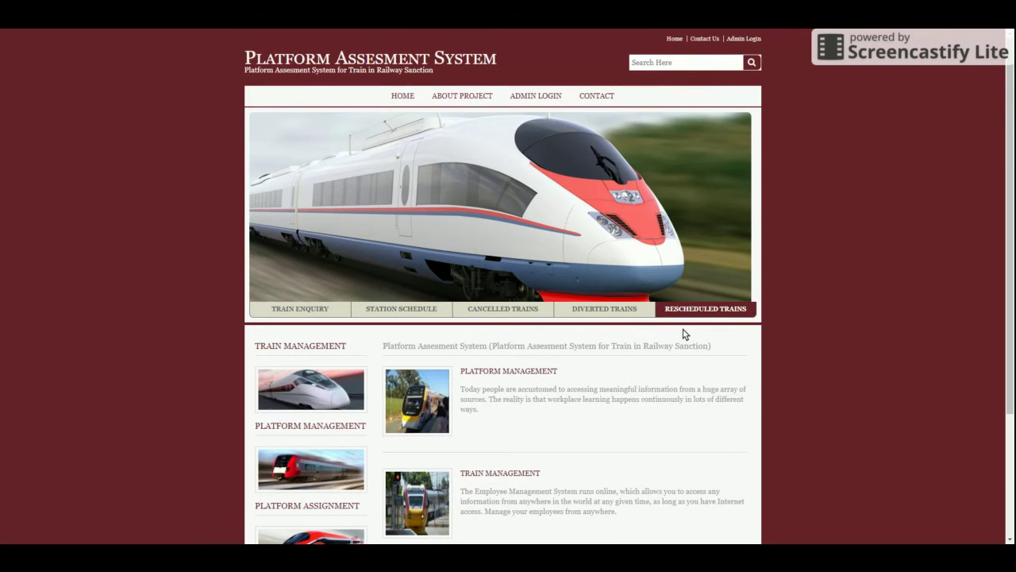
pyautogui.click(471, 97)
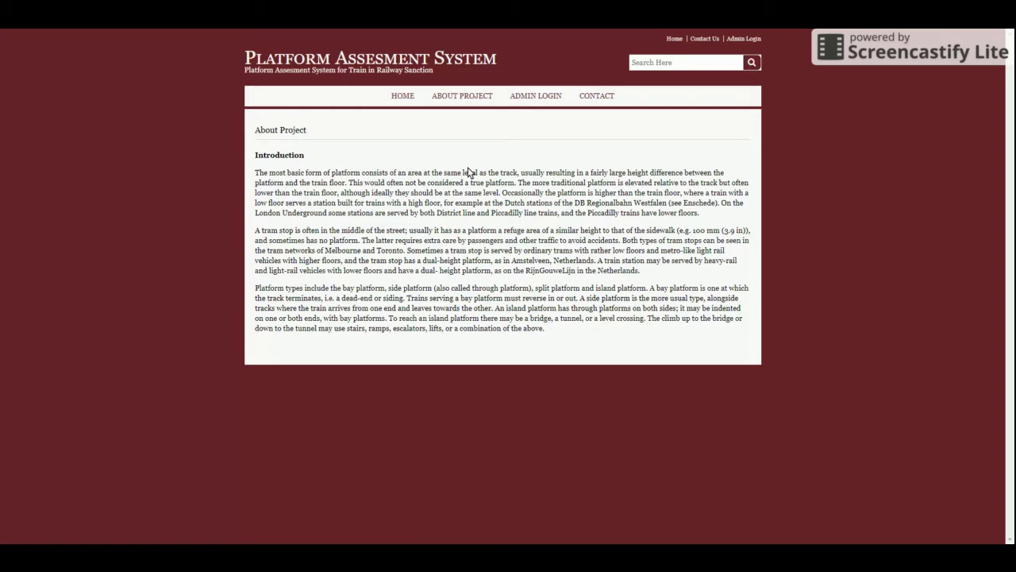
# Switch from Admin Login to Contact and back to Admin Login.
pyautogui.click(536, 96)
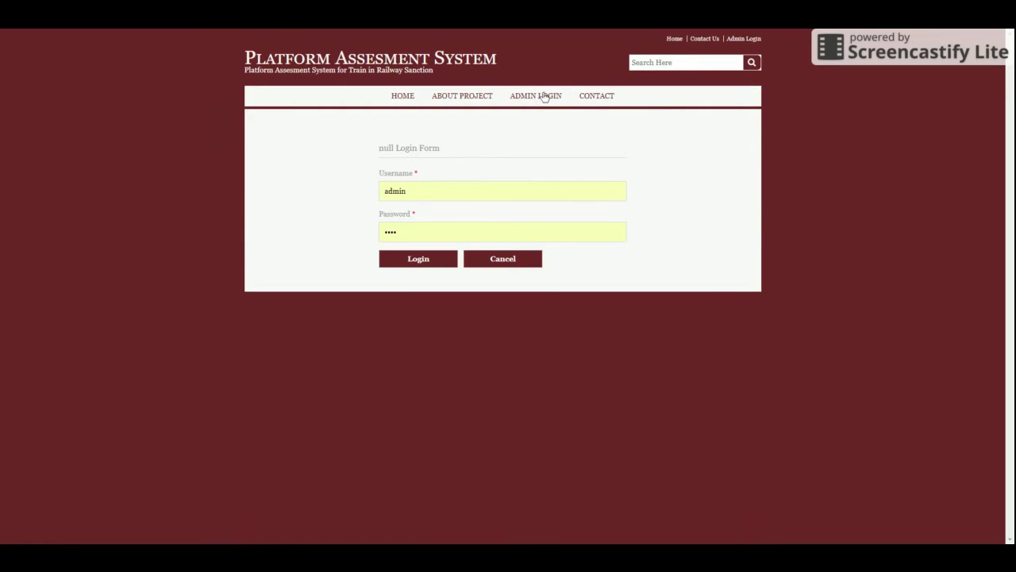
pyautogui.click(597, 97)
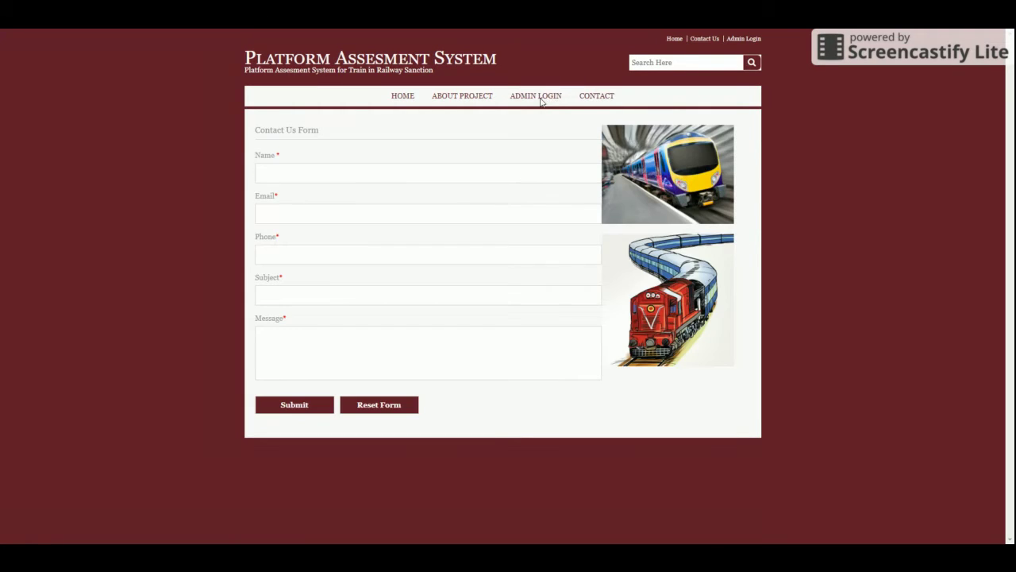
pyautogui.click(542, 99)
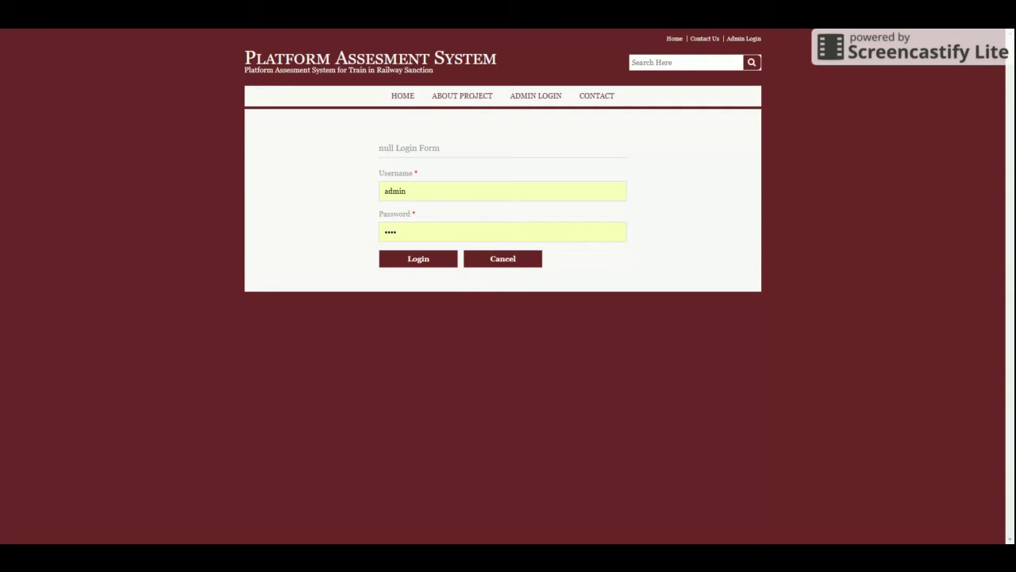
# Submit the prefilled admin login form to enter the Admin Panel.
pyautogui.click(411, 259)
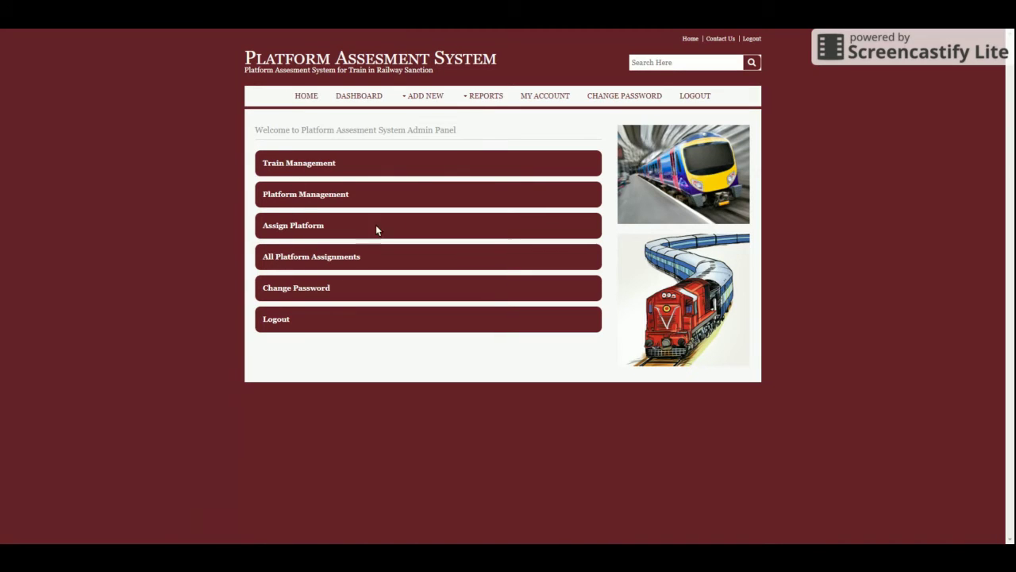
# Go to the Dashboard, then choose Add New Train under ADD NEW.
pyautogui.moveTo(433, 96)
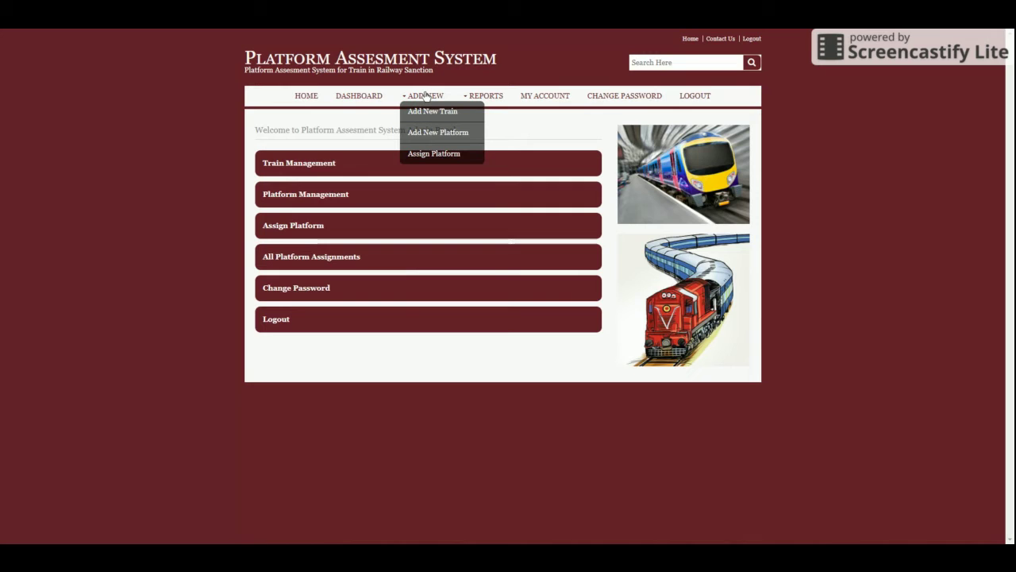
pyautogui.click(370, 99)
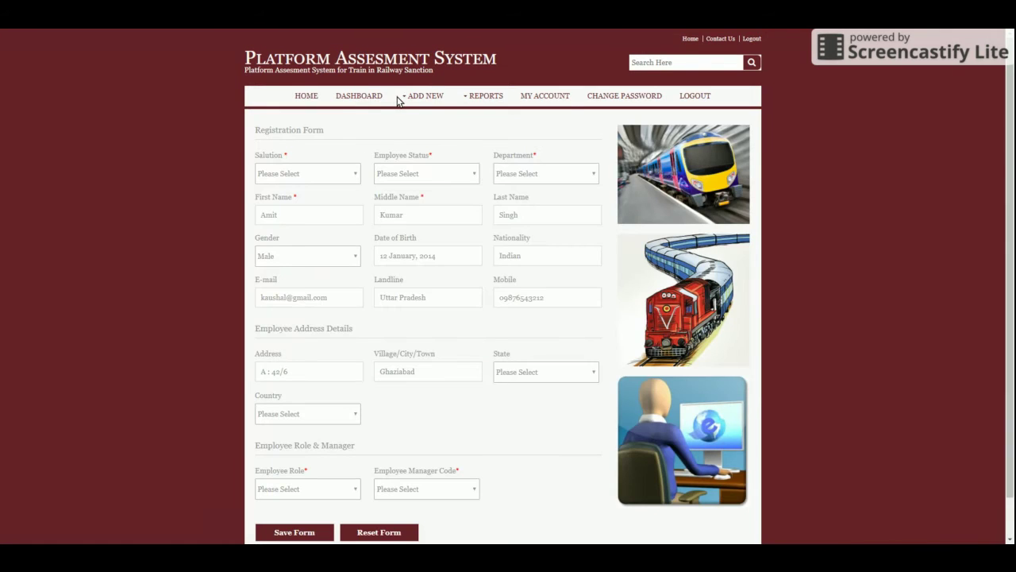
pyautogui.moveTo(421, 97)
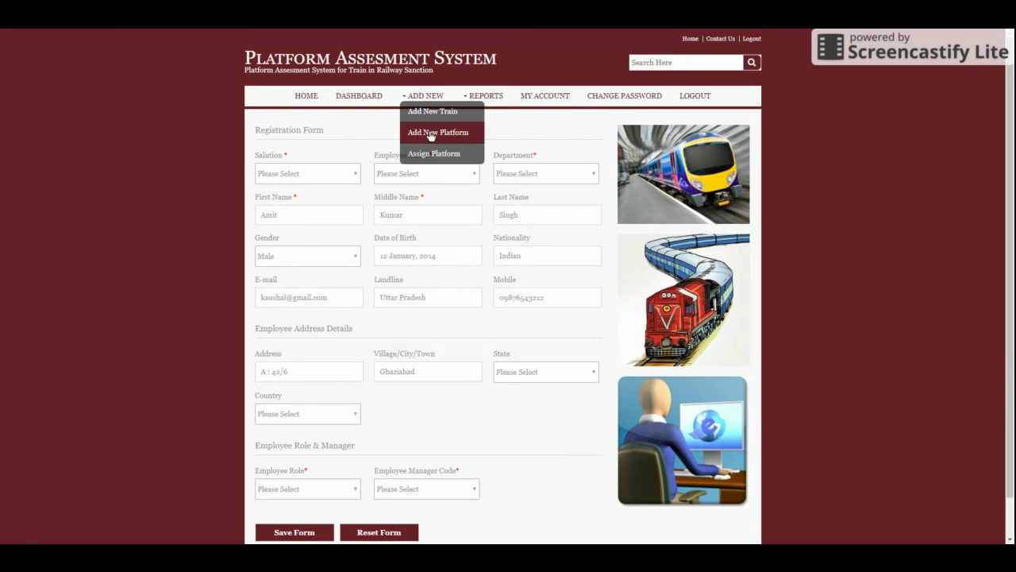
pyautogui.moveTo(486, 98)
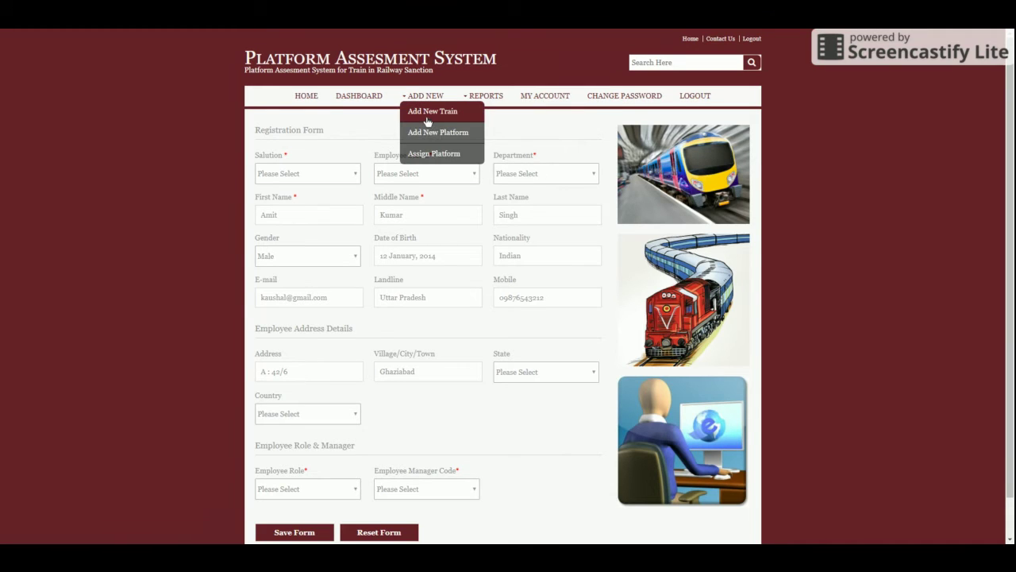
pyautogui.click(433, 114)
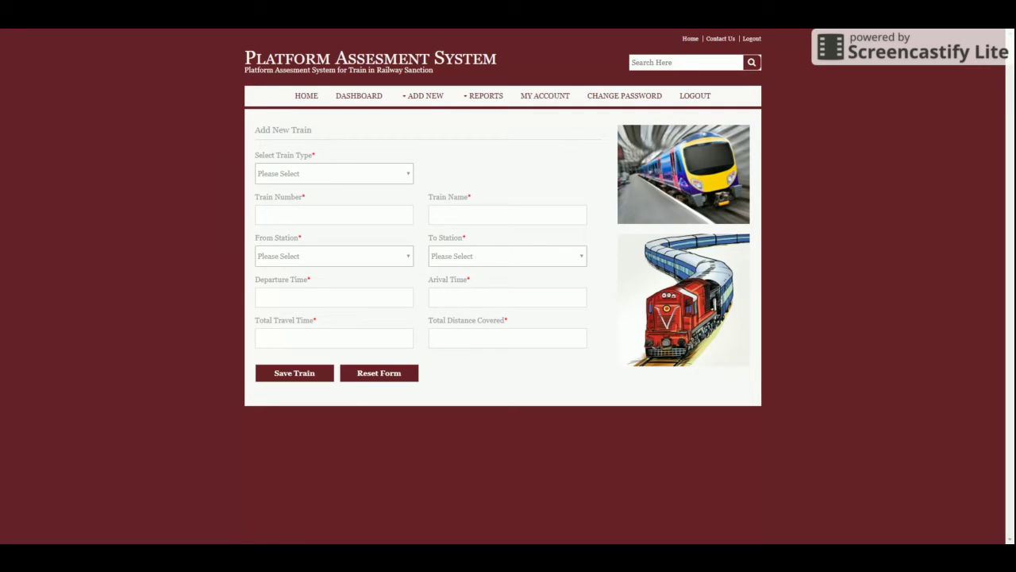
# Check the Train Type and To Station choices, then open ADD NEW > Assign Platform.
pyautogui.click(331, 178)
pyautogui.click(558, 196)
pyautogui.click(468, 257)
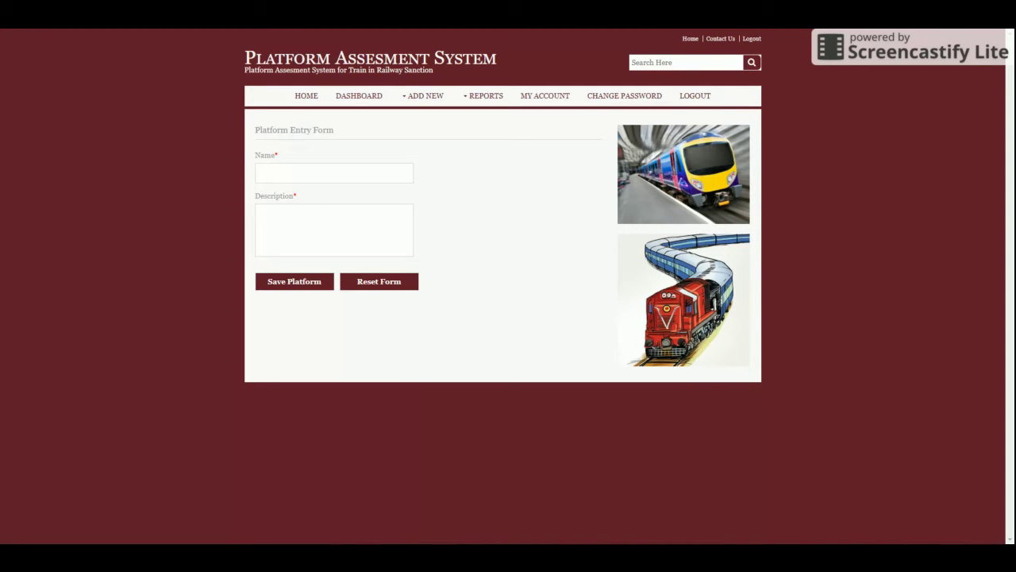
pyautogui.click(420, 96)
pyautogui.click(421, 155)
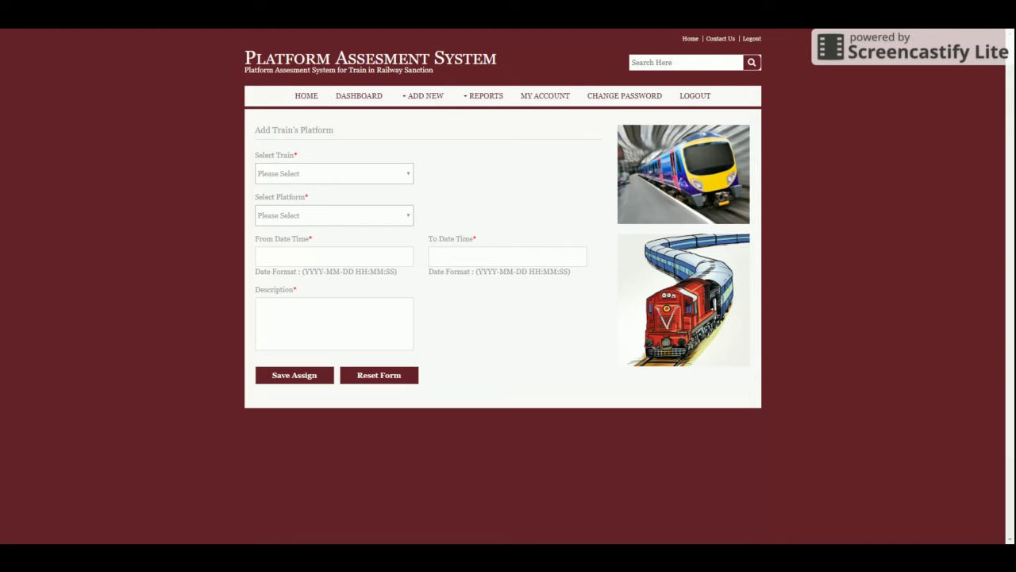
# Edit Purshottam Express from Train Reports and save the train.
pyautogui.moveTo(485, 97)
pyautogui.click(489, 114)
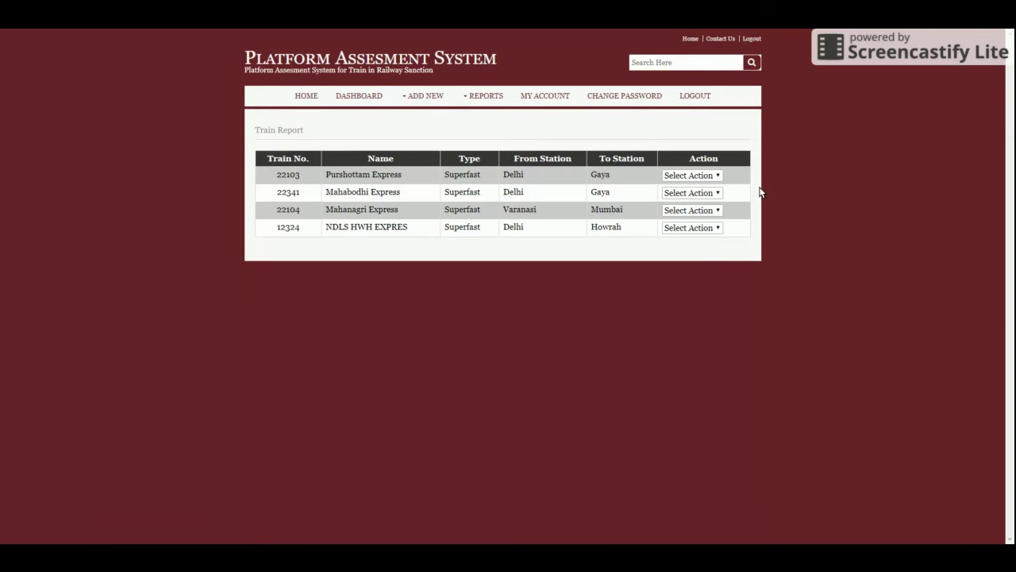
pyautogui.click(703, 181)
pyautogui.click(694, 209)
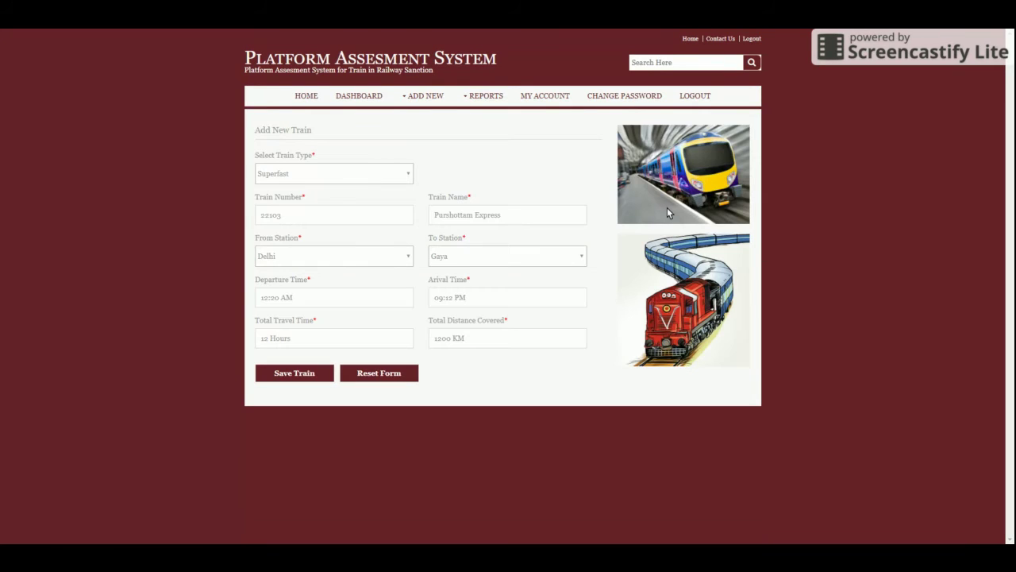
pyautogui.click(486, 114)
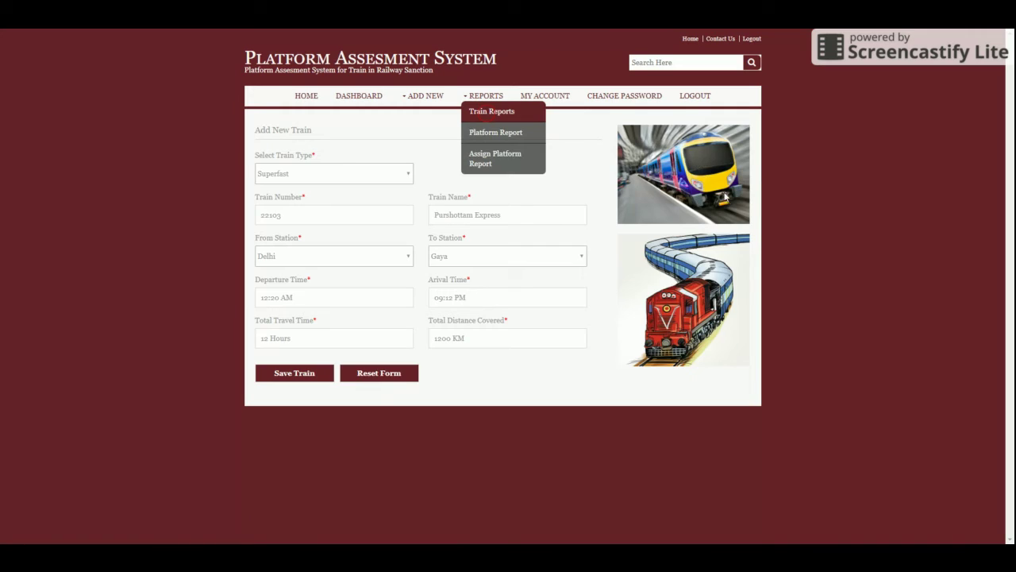
pyautogui.click(692, 175)
pyautogui.click(684, 198)
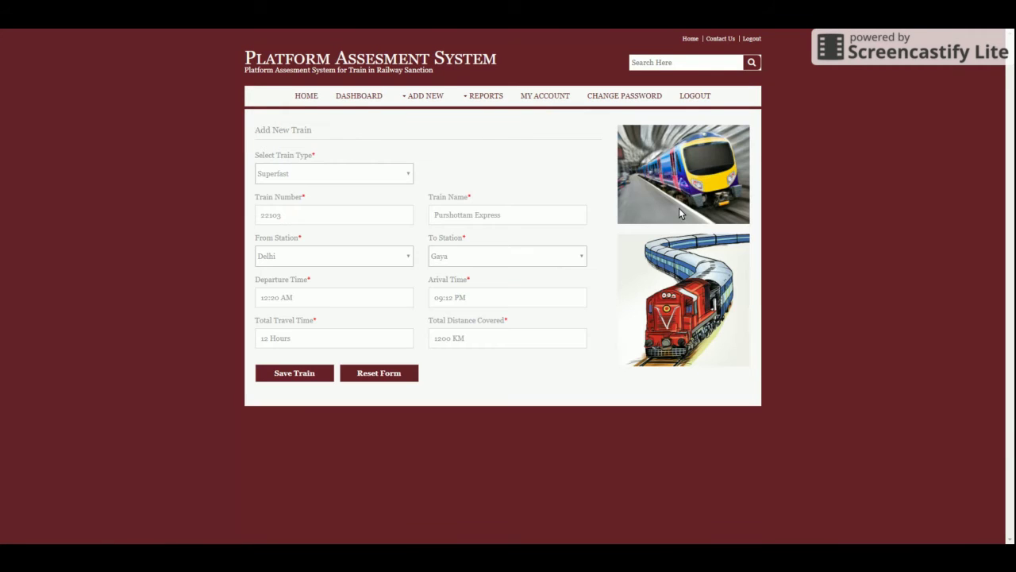
pyautogui.click(301, 379)
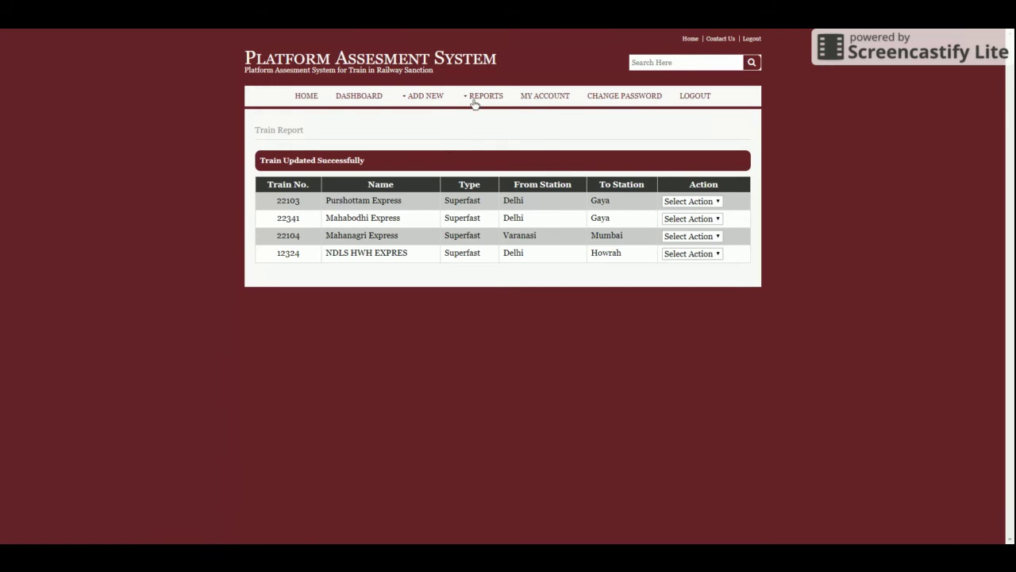
# Update the Platform 5 record from Platform Report, then view the Assign Platform Report.
pyautogui.moveTo(487, 97)
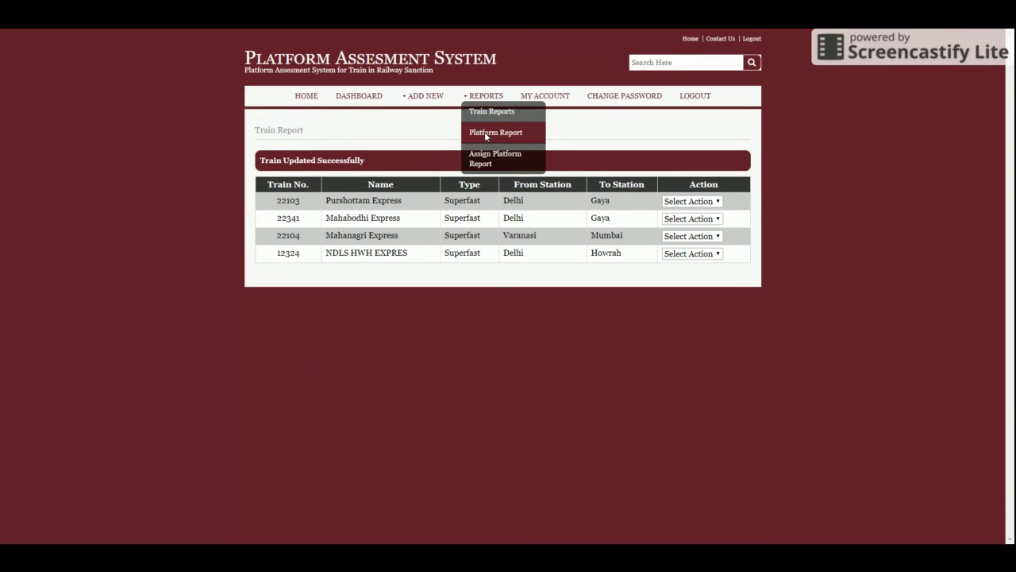
pyautogui.click(487, 133)
pyautogui.moveTo(379, 170); pyautogui.dragTo(479, 234)
pyautogui.click(528, 247)
pyautogui.click(665, 238)
pyautogui.click(279, 280)
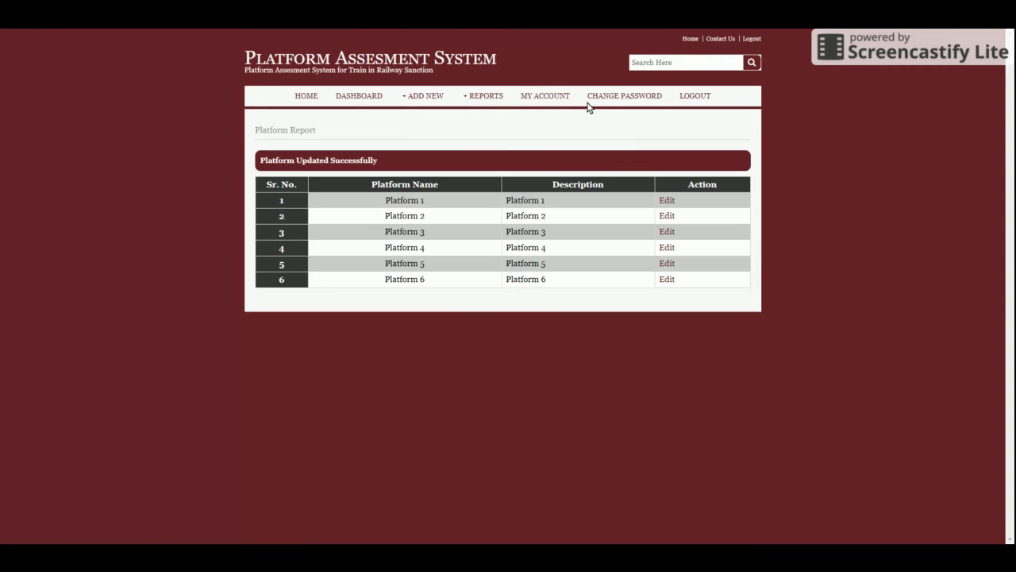
pyautogui.moveTo(486, 96)
pyautogui.click(498, 163)
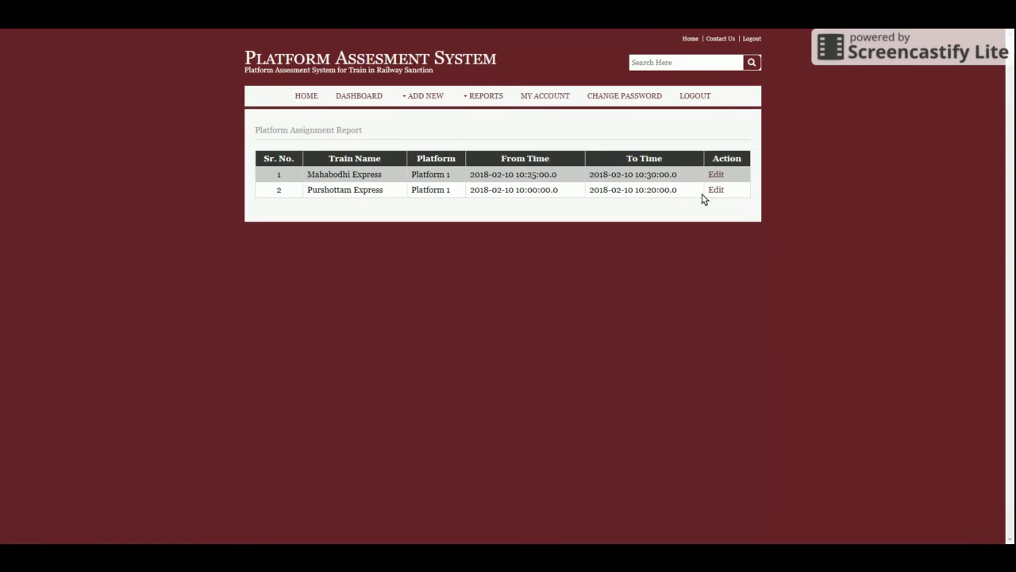
pyautogui.moveTo(309, 175); pyautogui.dragTo(633, 181)
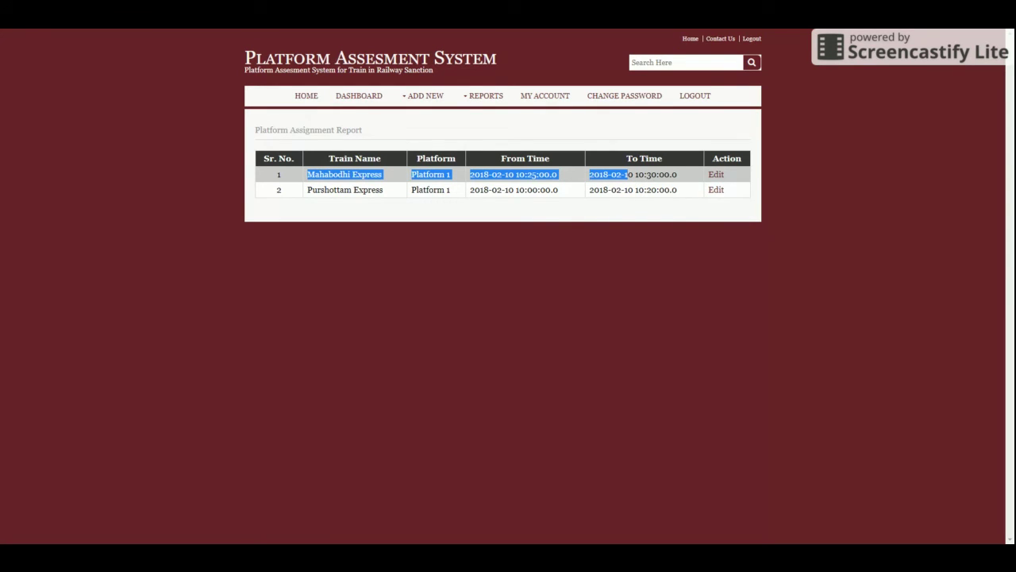
pyautogui.moveTo(633, 181); pyautogui.dragTo(632, 181)
pyautogui.click(632, 182)
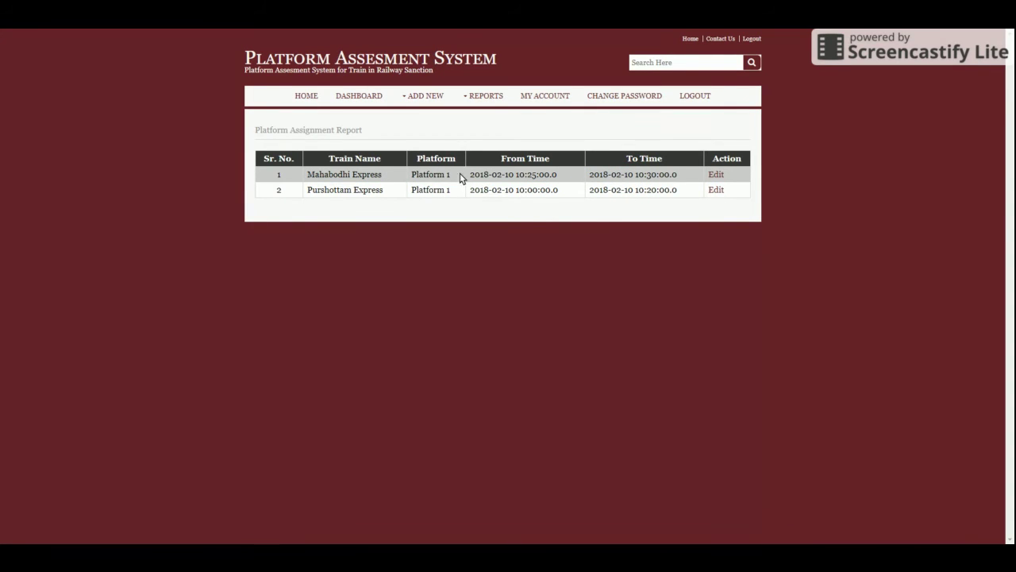
pyautogui.moveTo(471, 177); pyautogui.dragTo(565, 179)
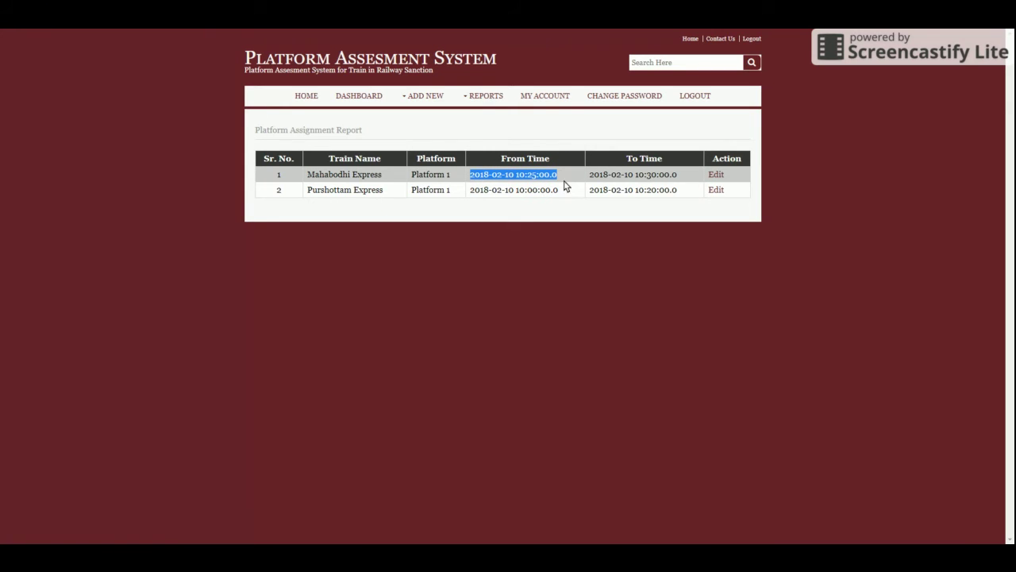